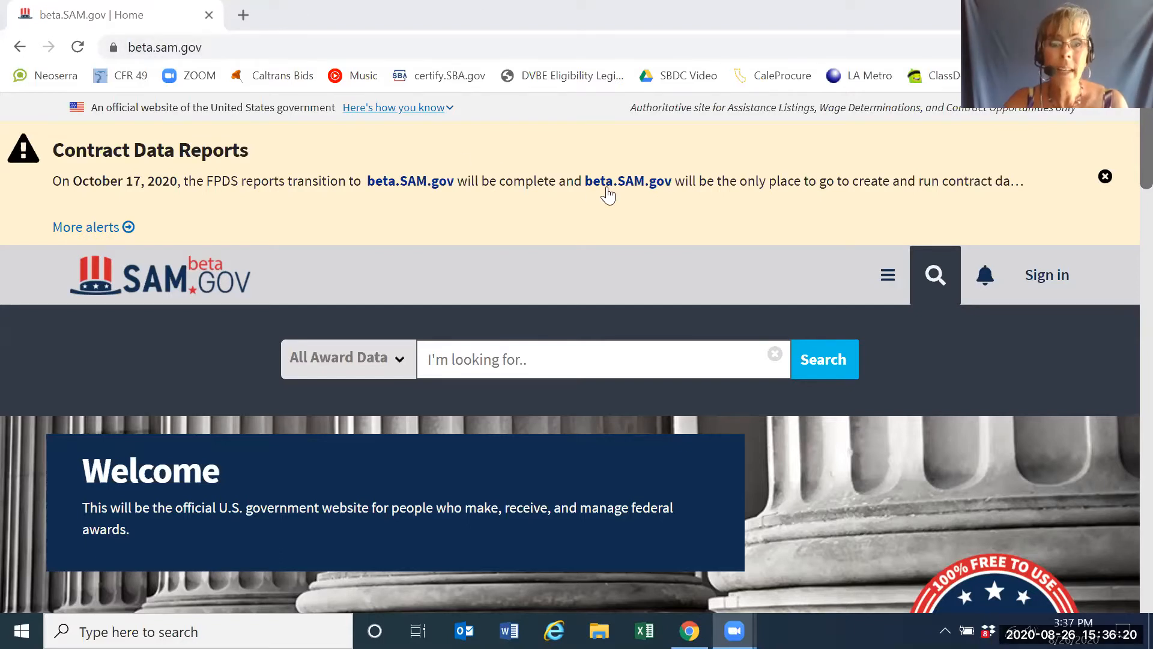
Circle the Search Contract Opportunities link under Contract Opportunities (FBO) and open that search
scroll(607, 193, "down", 10)
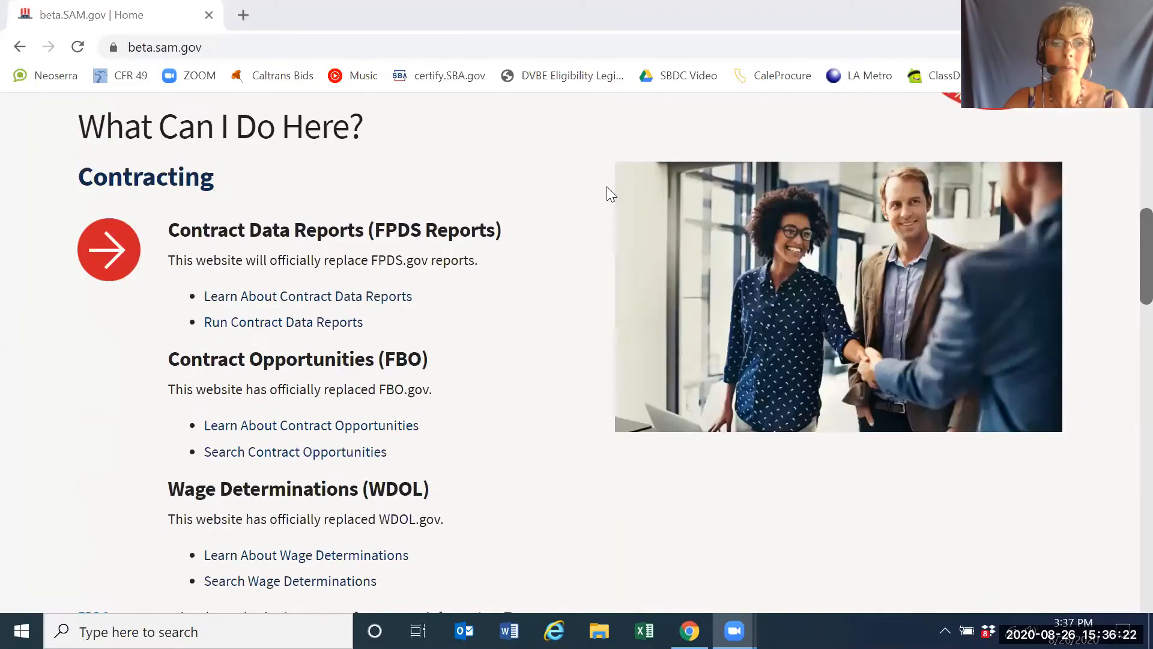
scroll(608, 193, "down", 1)
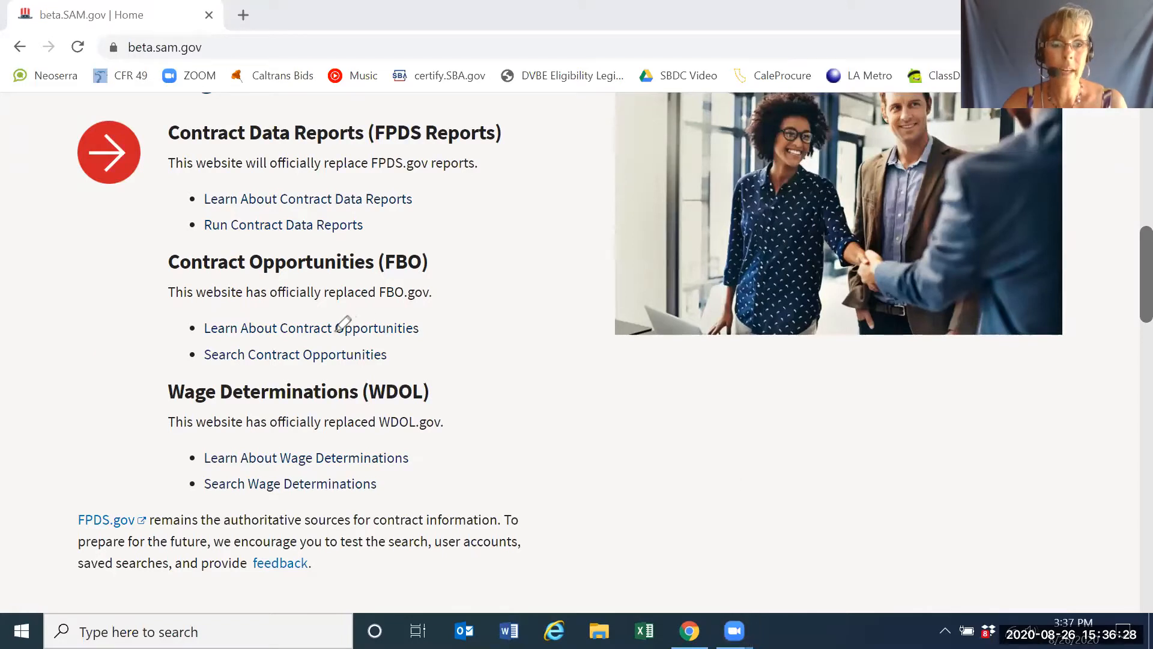
mouse_move(332, 332)
left_mouse_down()
mouse_move(171, 342)
mouse_move(282, 370)
left_mouse_up()
mouse_move(361, 364)
left_mouse_down()
mouse_move(442, 350)
mouse_move(383, 324)
mouse_move(333, 327)
left_mouse_up()
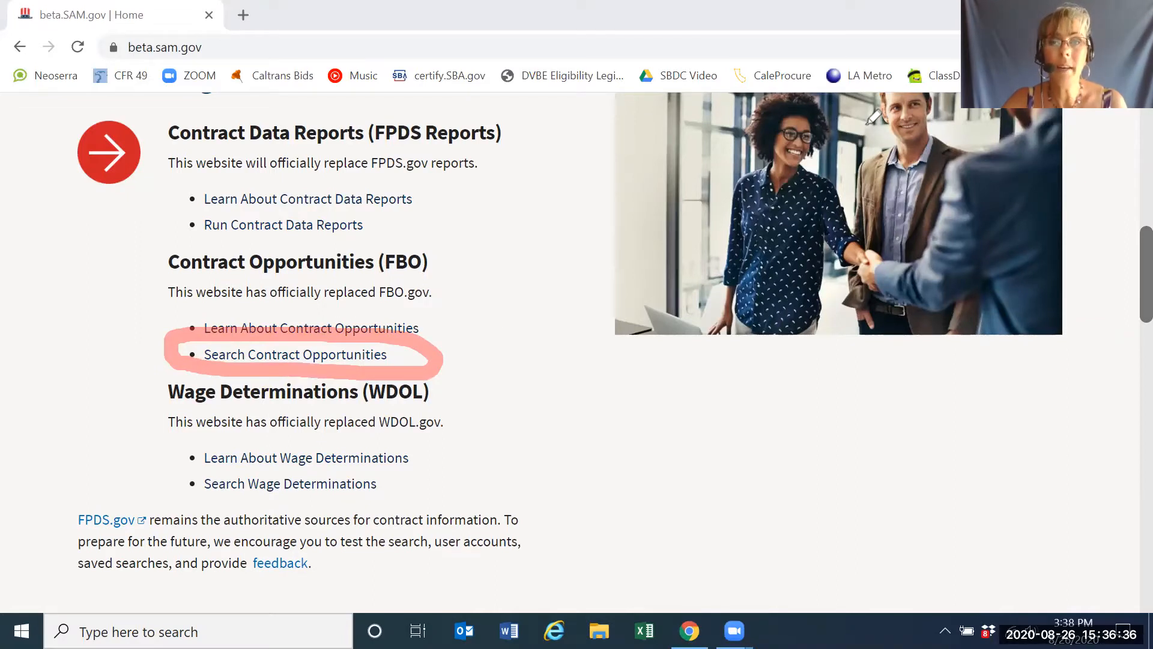
left_click(313, 367)
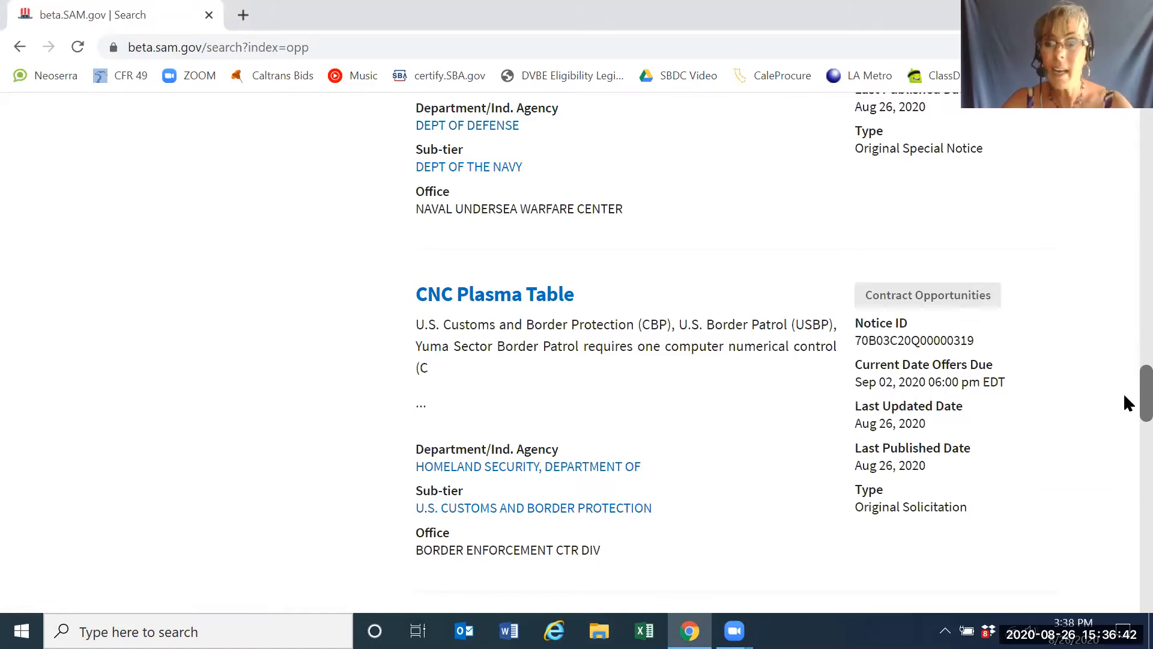
Look through the status, keyword and date filters available for the contract opportunity results
left_click_drag(1123, 394, 1123, 238)
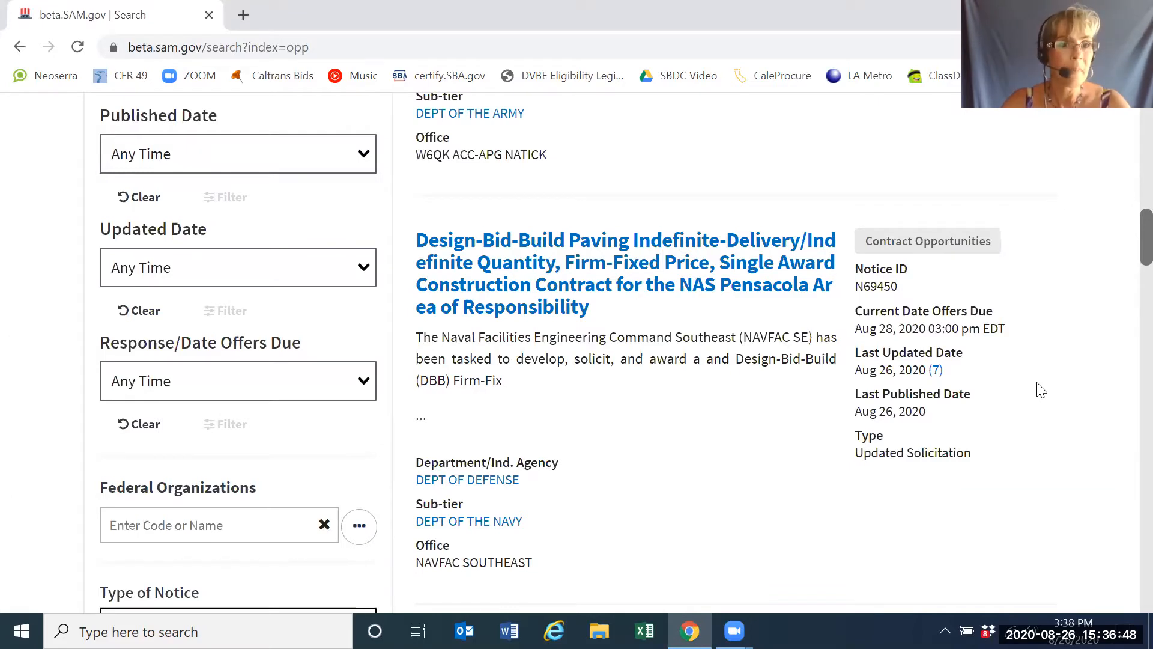
scroll(1033, 390, "up", 7)
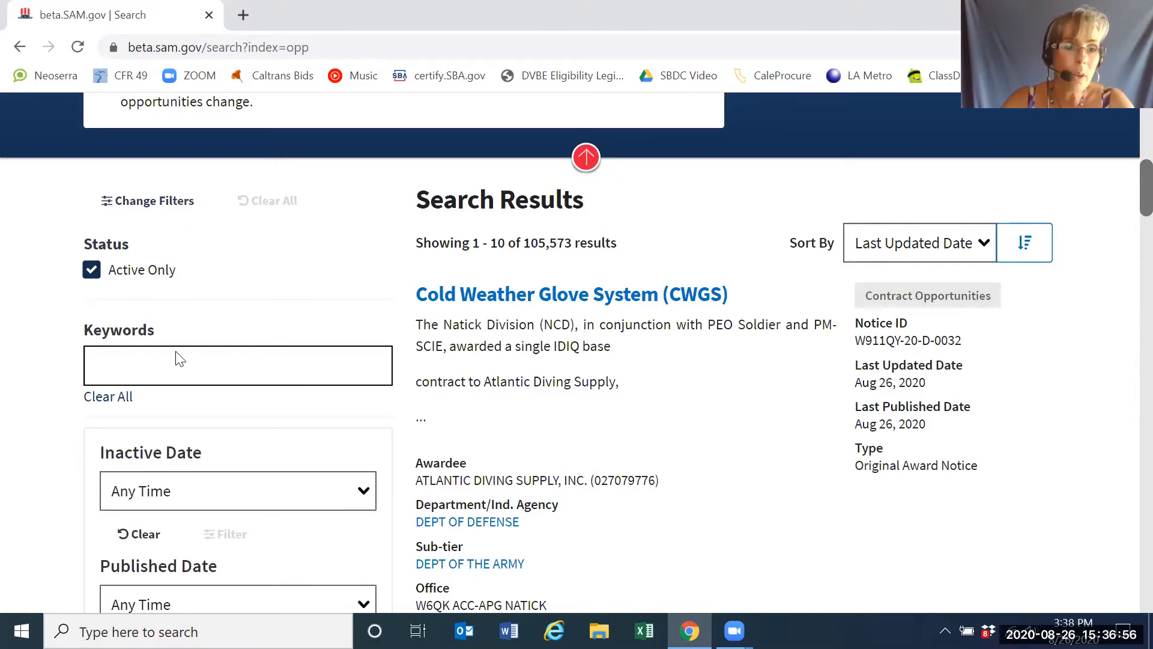
scroll(564, 354, "down", 3)
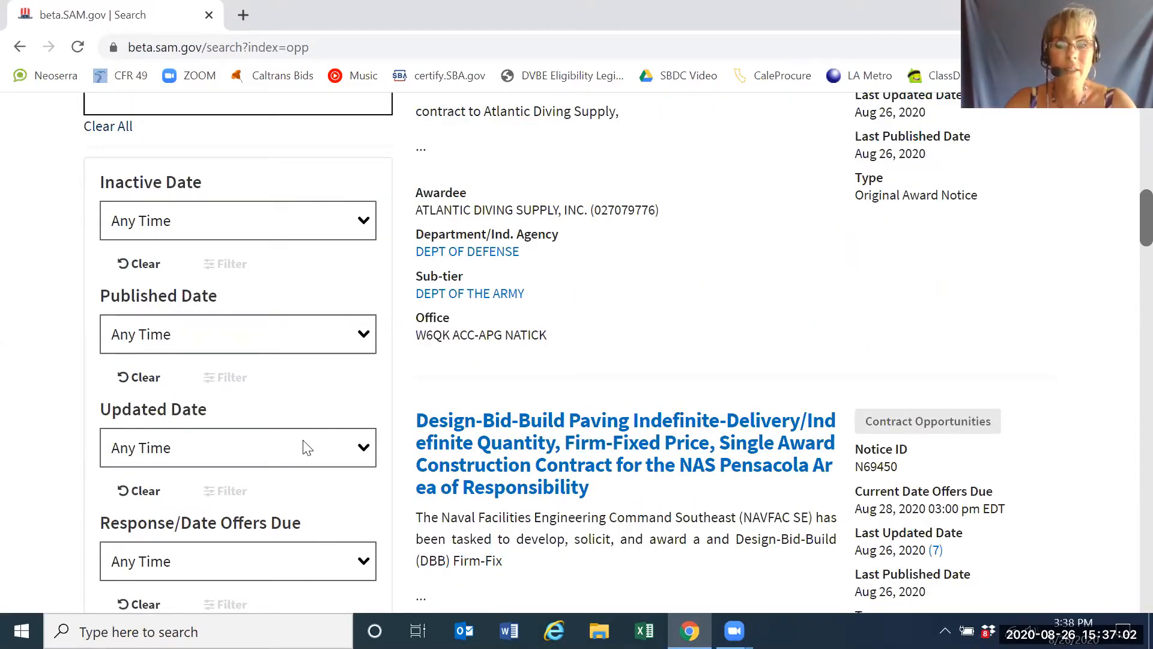
scroll(631, 309, "down", 2)
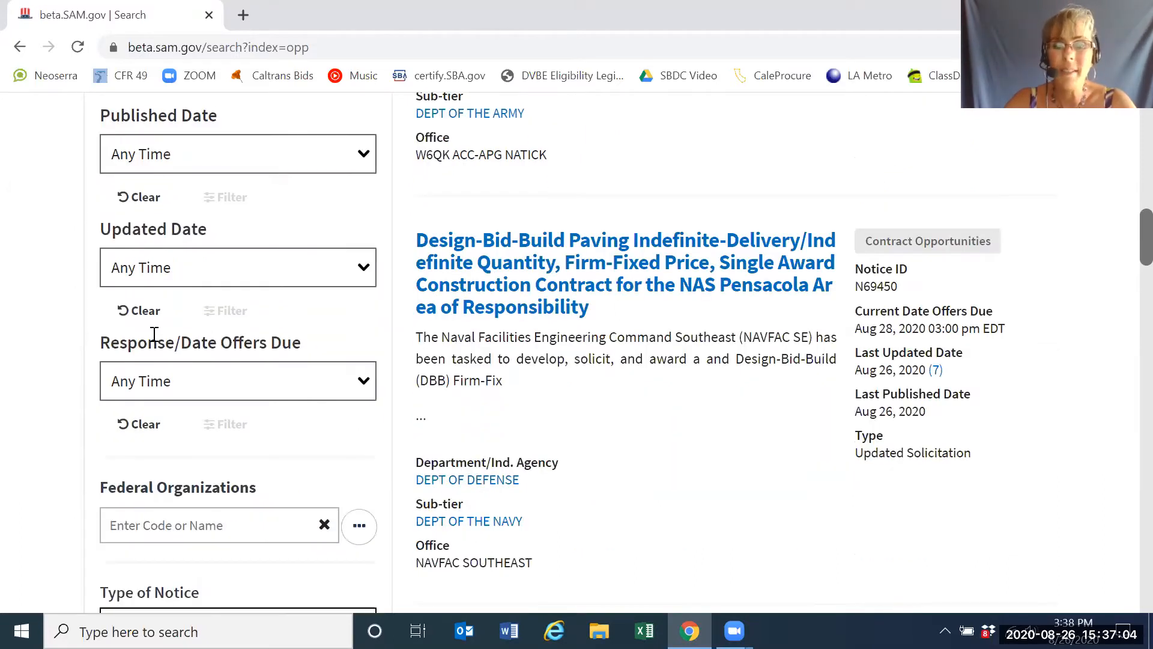
scroll(570, 330, "down", 3)
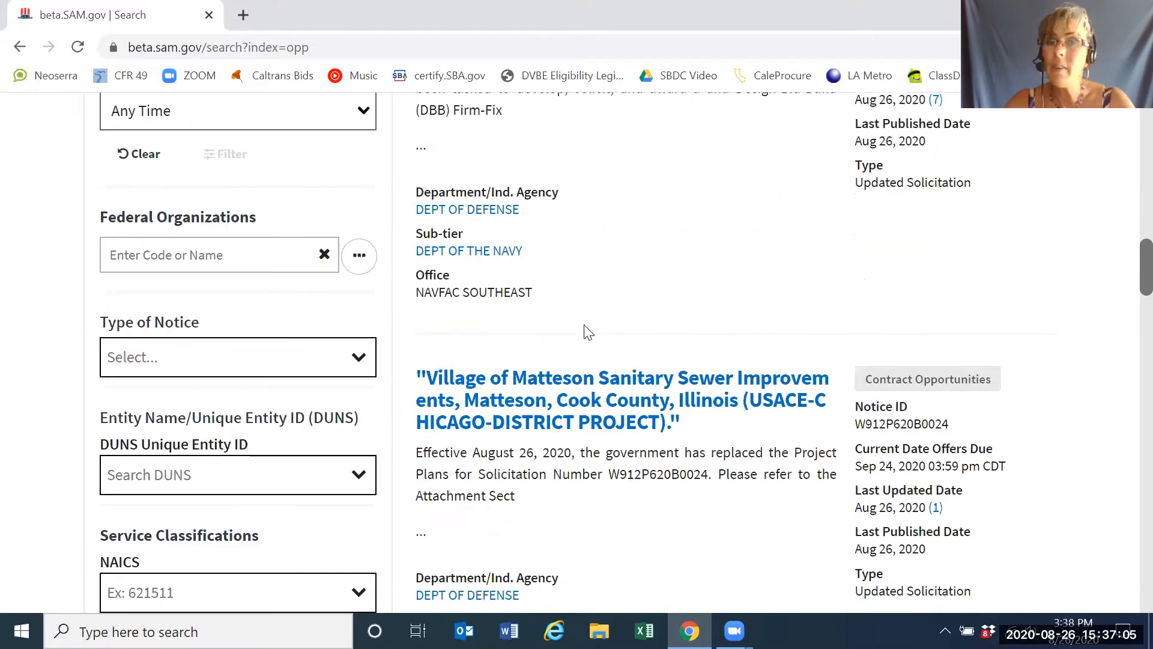
Look up federal organizations matching "veter" and clear the entry without choosing one
left_click(190, 257)
type("veter")
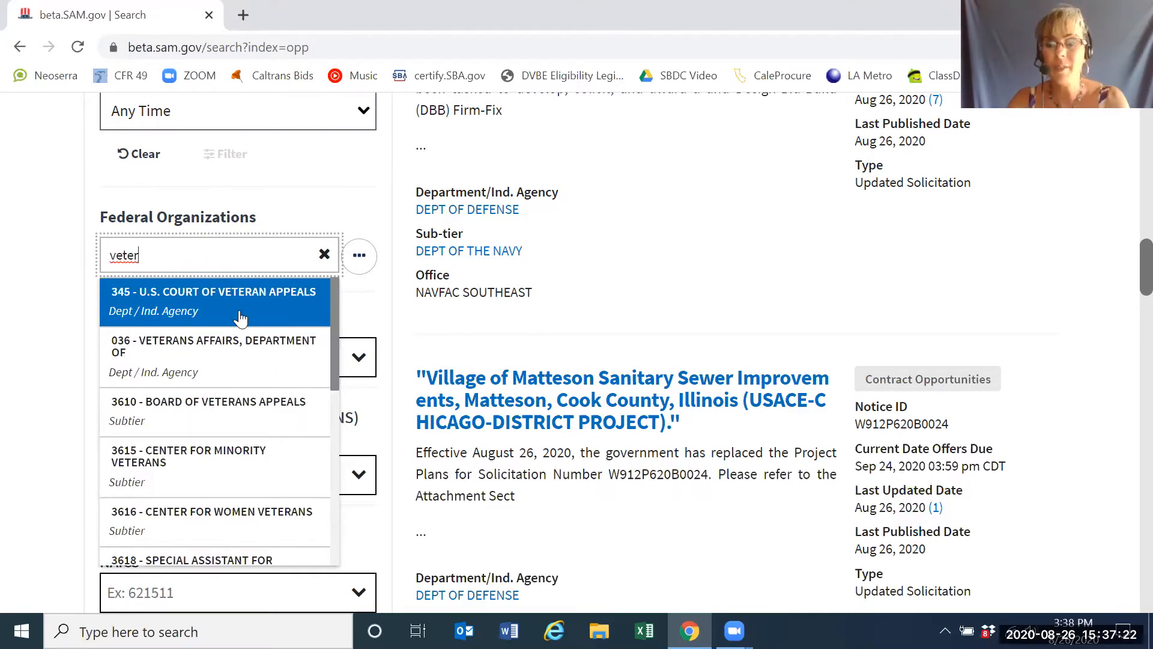
key("BackSpace")
key("BackSpace")
key("BackSpace")
key("BackSpace")
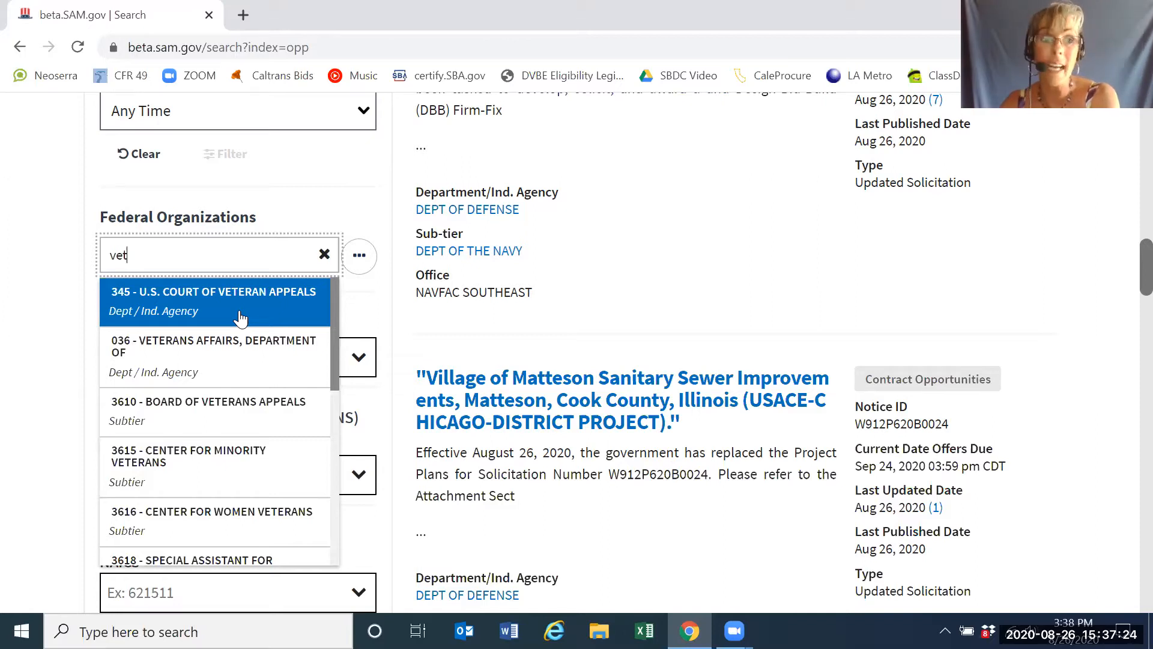
key("BackSpace")
left_click(8, 348)
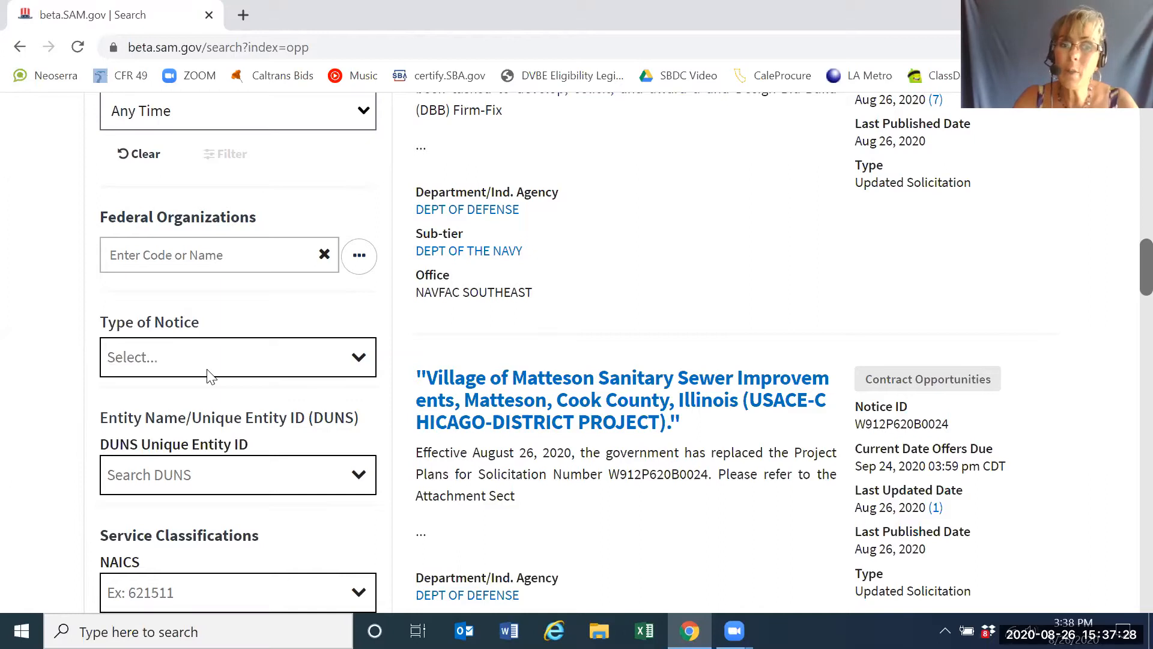
View the available Type of Notice options and close them without choosing one
left_click(185, 362)
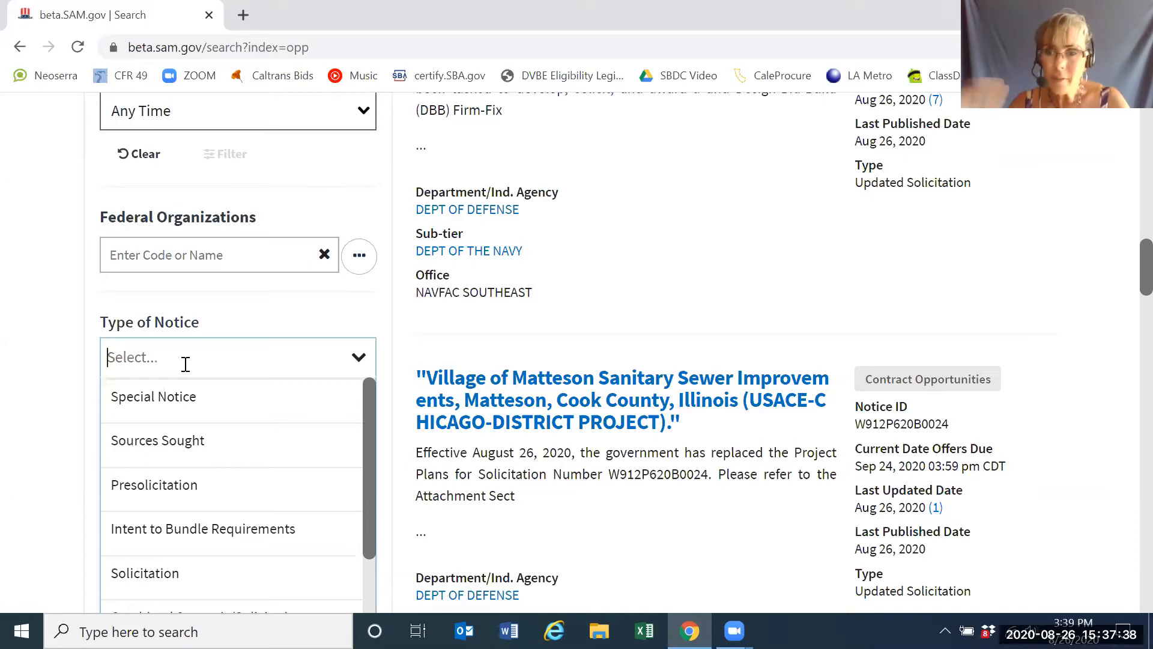
left_click(71, 375)
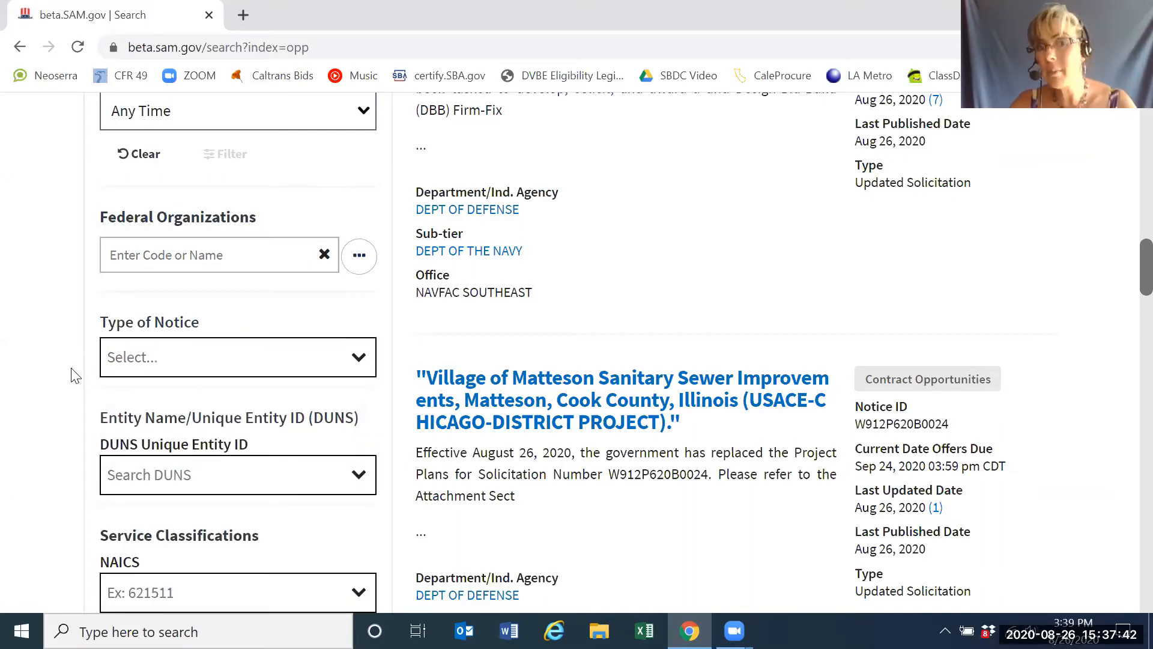
Filter the opportunities by NAICS code 561720 - Janitorial Services, found by searching for "janito"
scroll(73, 375, "down", 4)
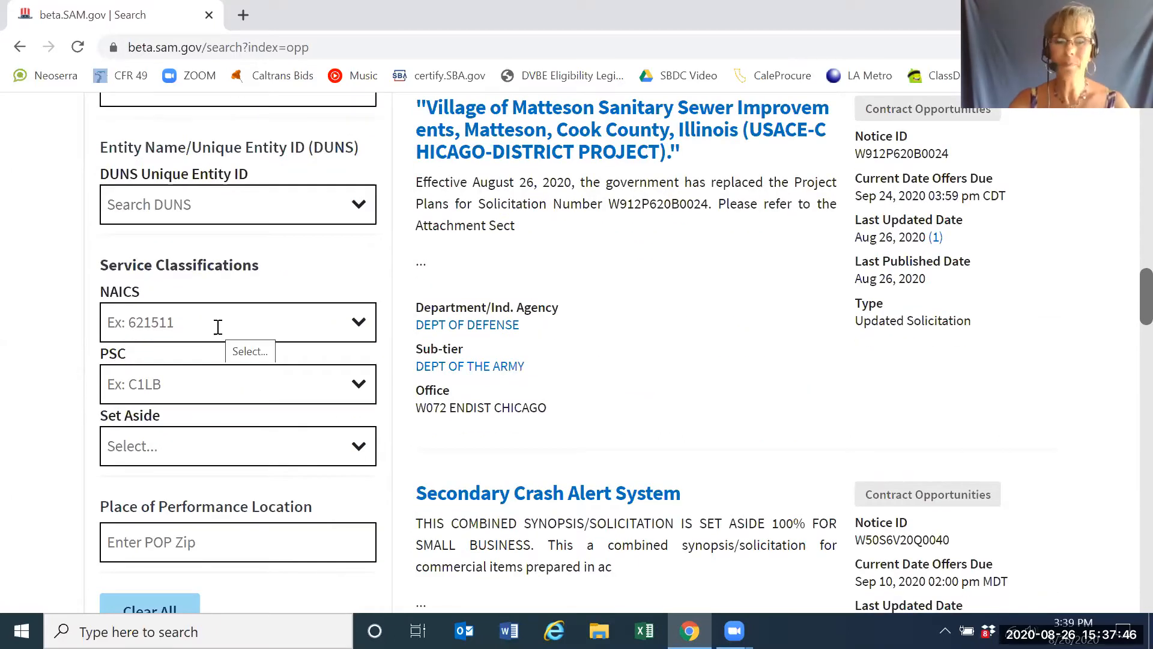
left_click(218, 327)
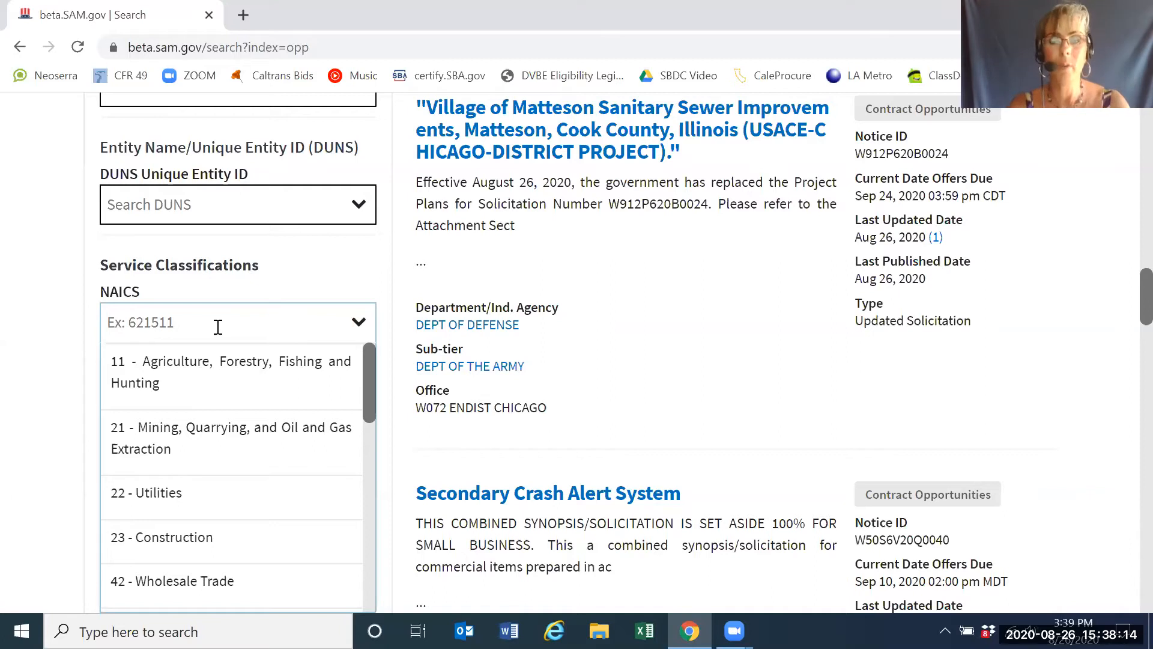
type("jan")
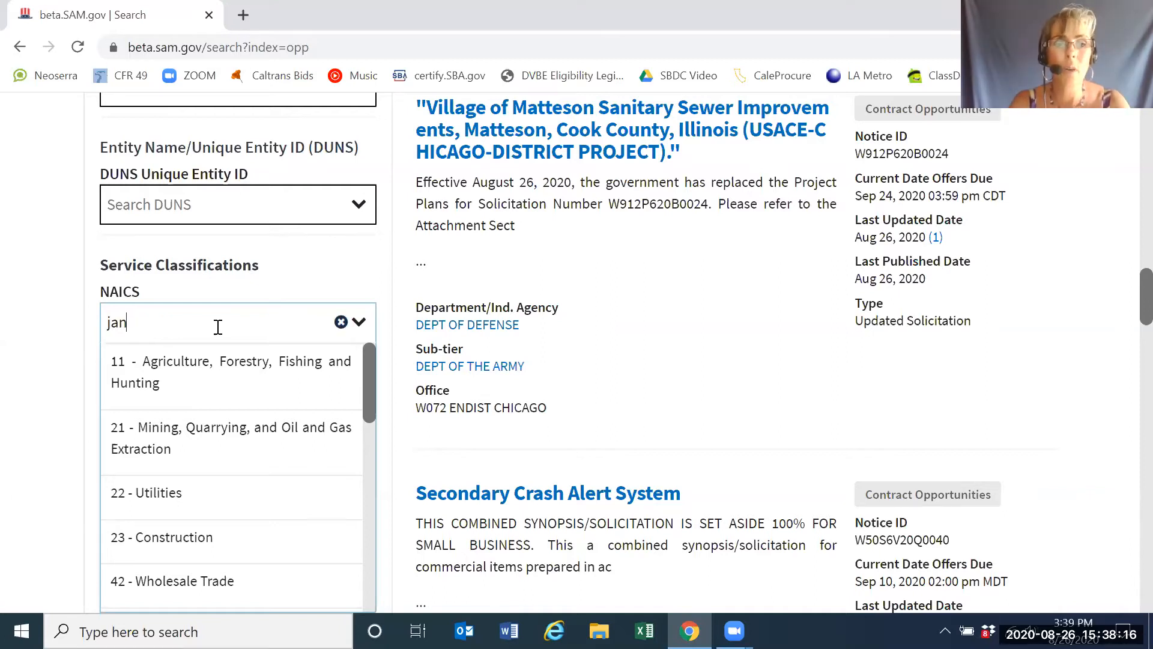
type("ito")
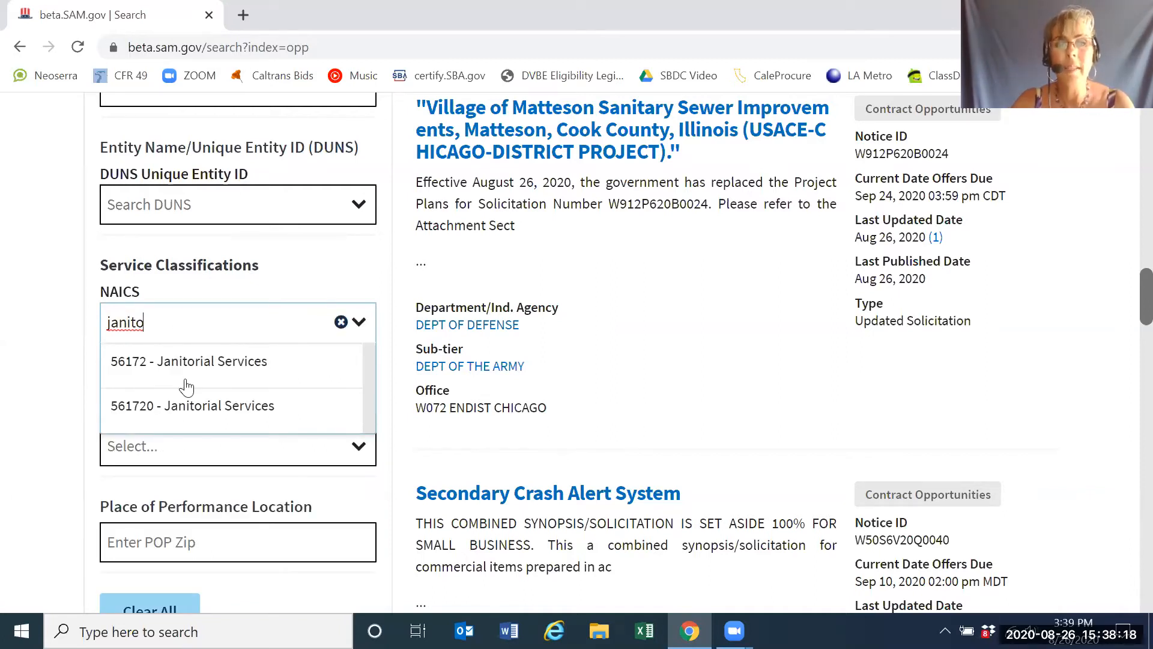
left_click(186, 408)
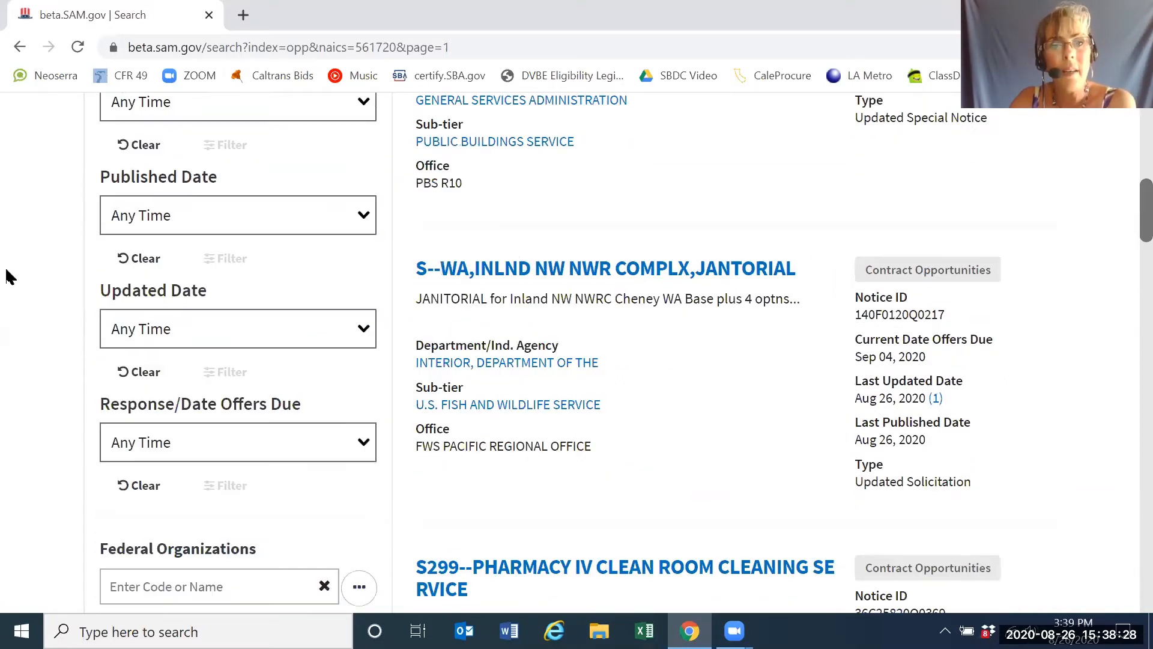
Circle the number of results shown above the filtered opportunity list with the annotation pen
scroll(1, 271, "down", 1)
scroll(2, 271, "down", 3)
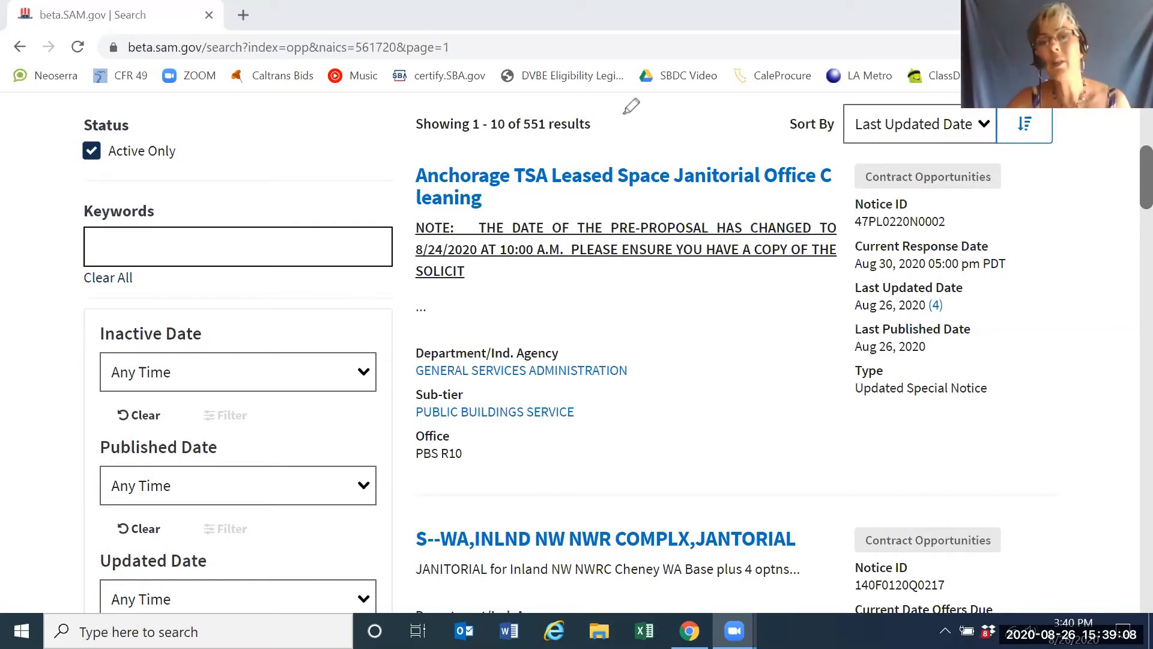
mouse_move(561, 111)
left_mouse_down()
mouse_move(506, 117)
mouse_move(531, 151)
left_mouse_up()
mouse_move(597, 130)
left_mouse_down()
mouse_move(559, 103)
mouse_move(521, 110)
left_mouse_up()
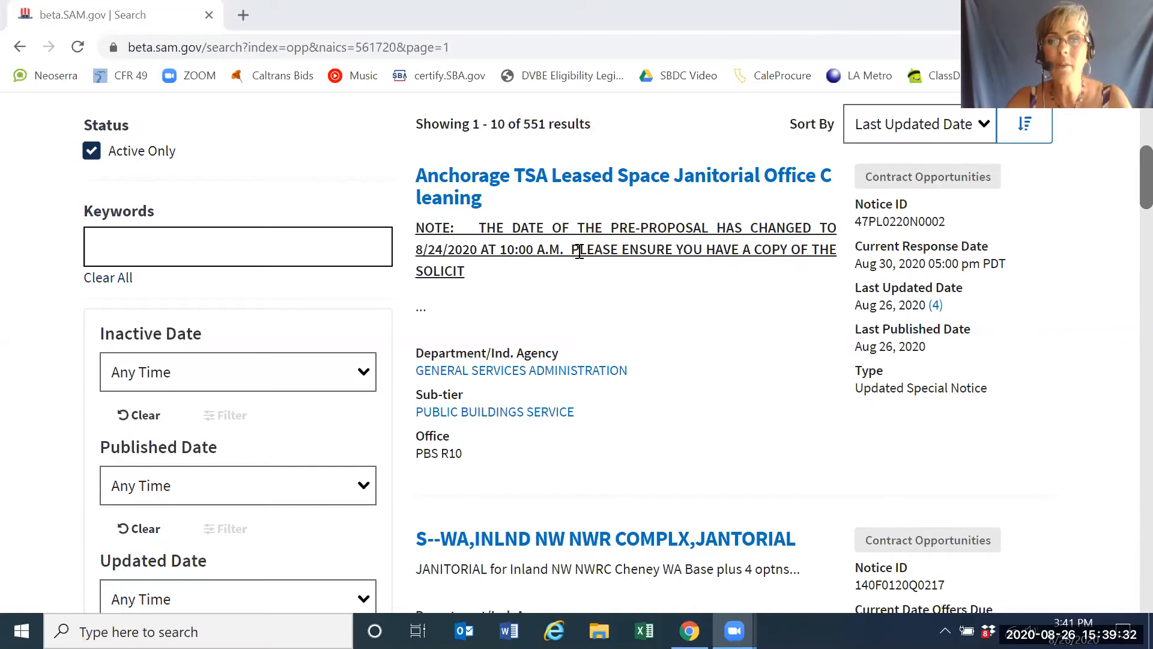
Open the Anchorage TSA Leased Space Janitorial Office Cleaning opportunity from the results
left_click(614, 307)
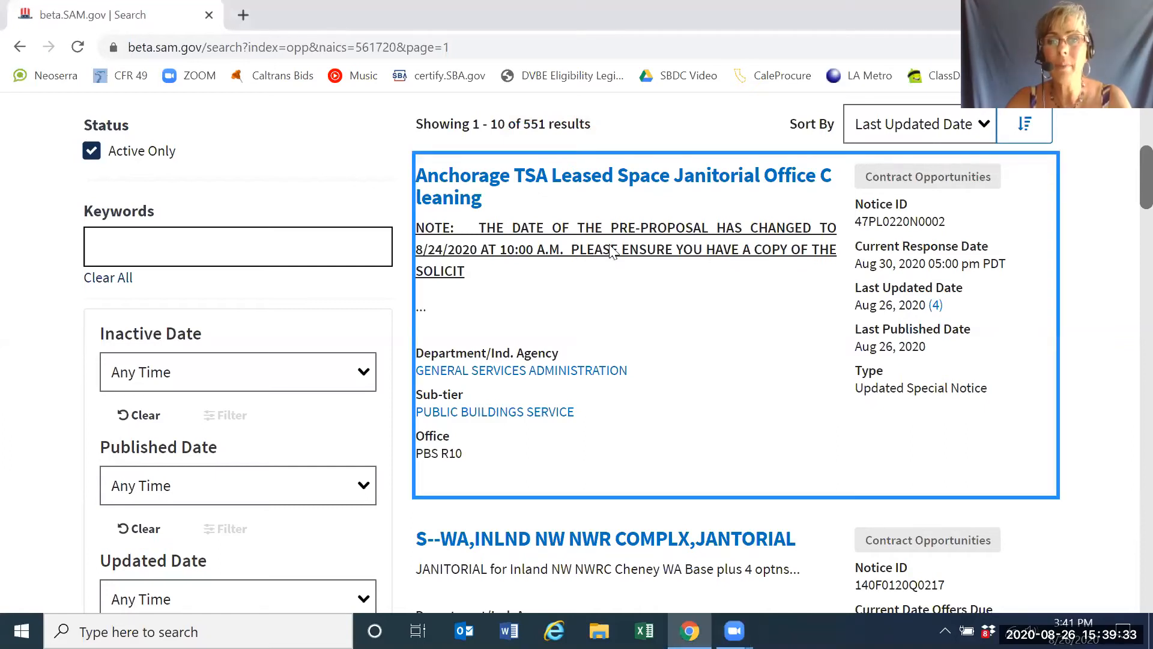
left_click(592, 180)
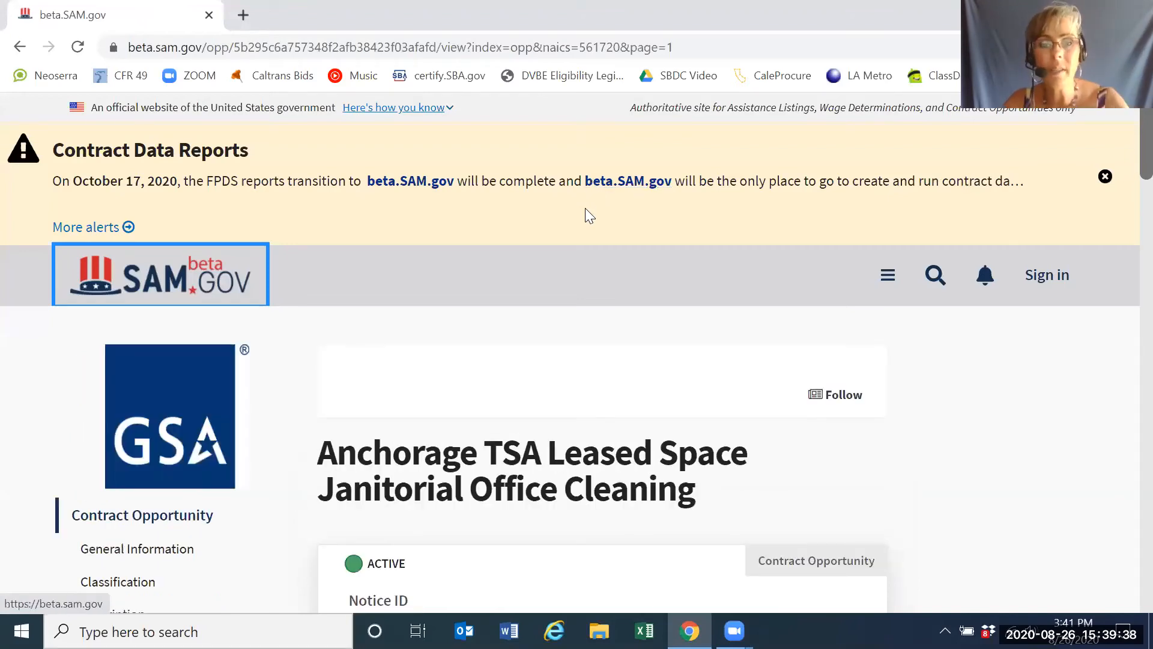
Circle the notice's department, sub-tier and office details, mark the office PBS R10 separately, and clear the markings
scroll(586, 210, "down", 5)
scroll(589, 218, "down", 1)
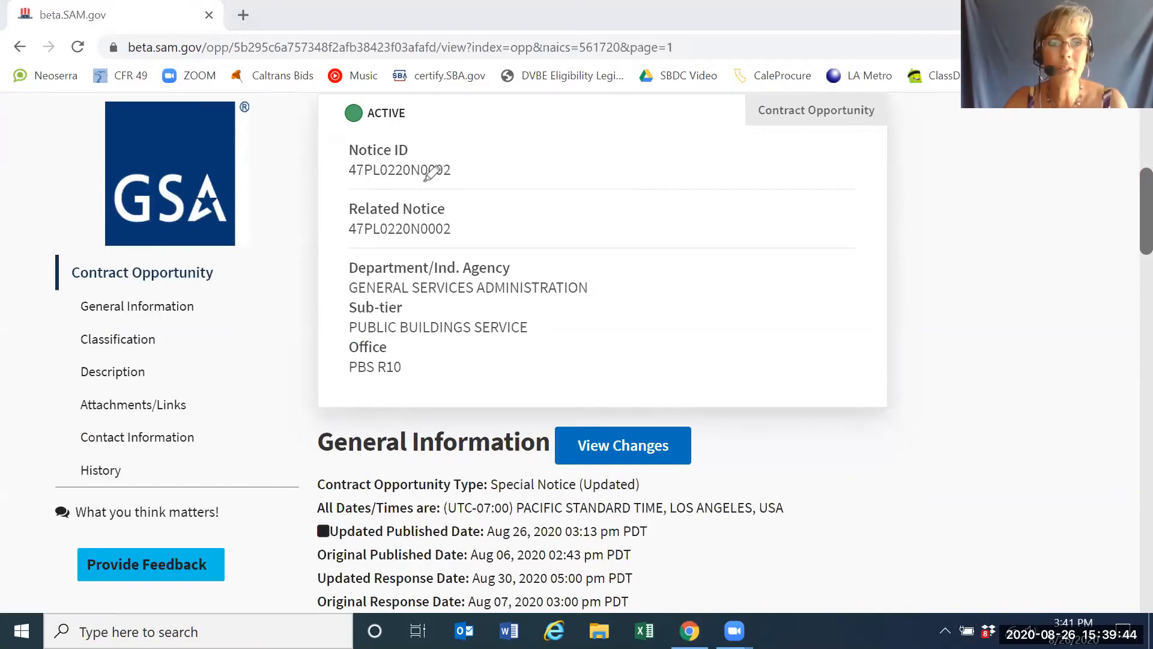
mouse_move(434, 246)
left_mouse_down()
mouse_move(329, 254)
mouse_move(294, 342)
mouse_move(587, 327)
mouse_move(545, 218)
mouse_move(365, 250)
left_mouse_up()
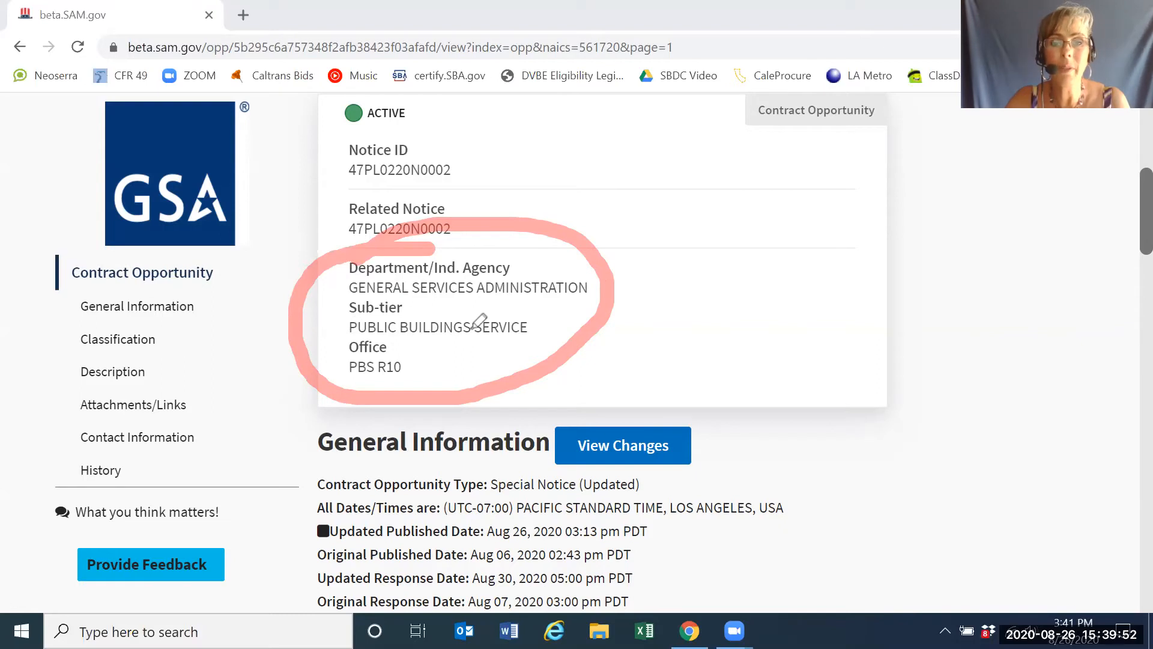
mouse_move(384, 342)
left_mouse_down()
mouse_move(397, 372)
mouse_move(415, 351)
mouse_move(374, 347)
left_mouse_up()
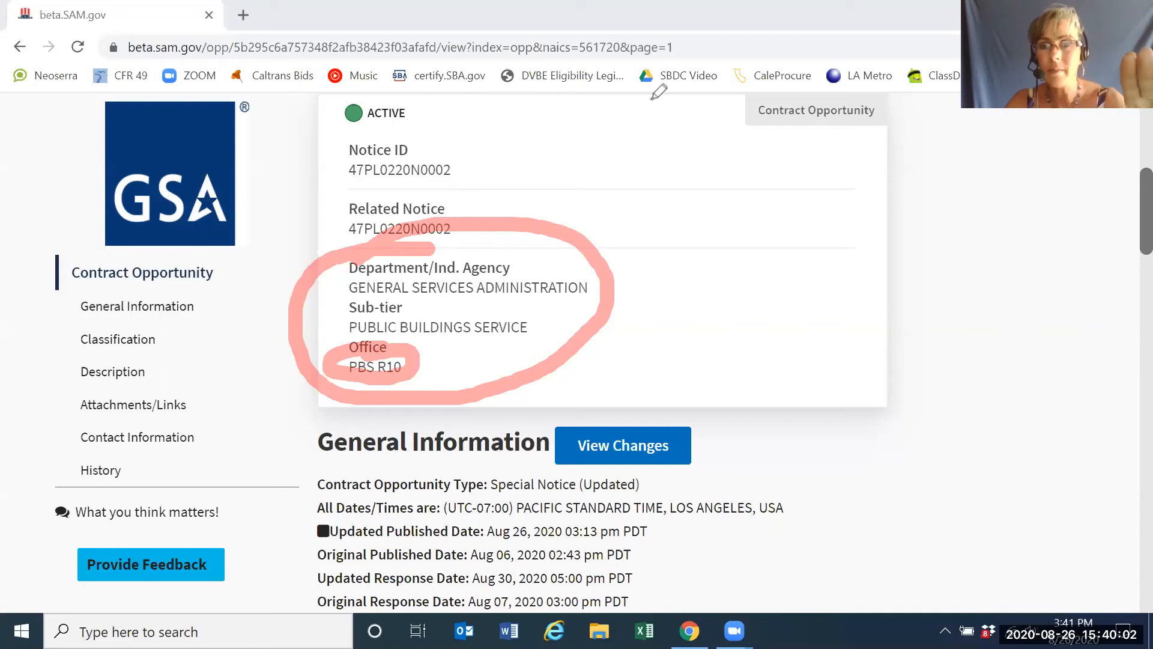
key("e")
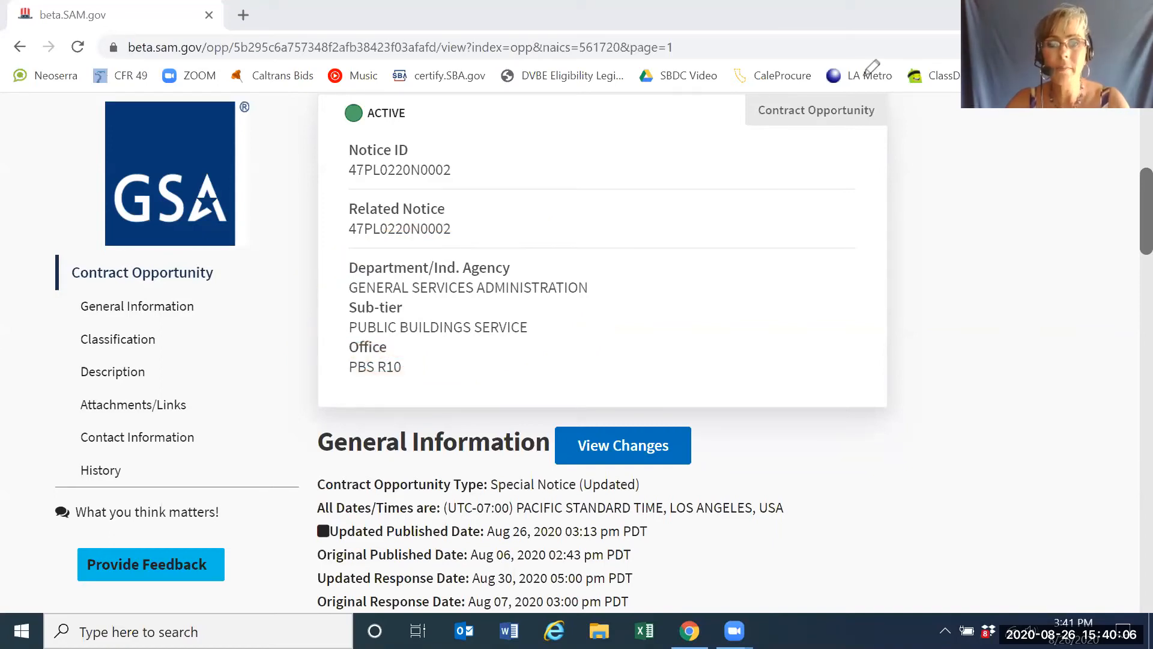
Circle the NAICS Code line in the notice's Classification section and clear the marking
scroll(827, 187, "down", 5)
scroll(825, 184, "down", 3)
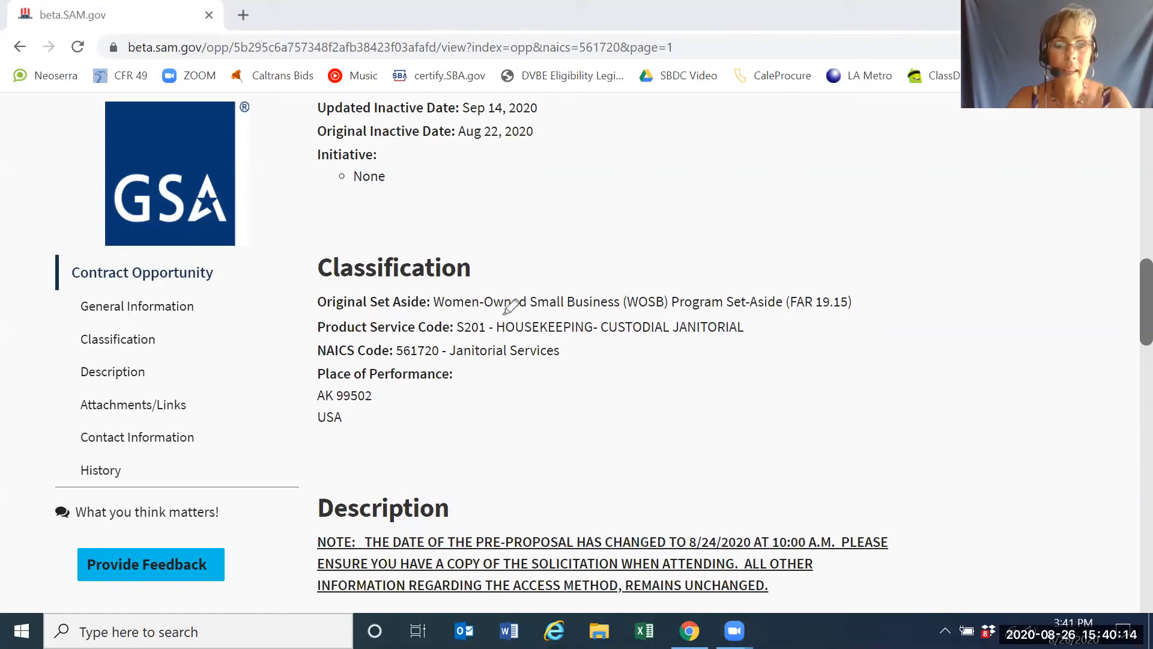
left_click_drag(483, 340, 457, 339)
mouse_move(390, 328)
left_mouse_down()
mouse_move(311, 344)
mouse_move(441, 364)
mouse_move(563, 355)
mouse_move(559, 368)
left_mouse_up()
left_click_drag(536, 328, 440, 328)
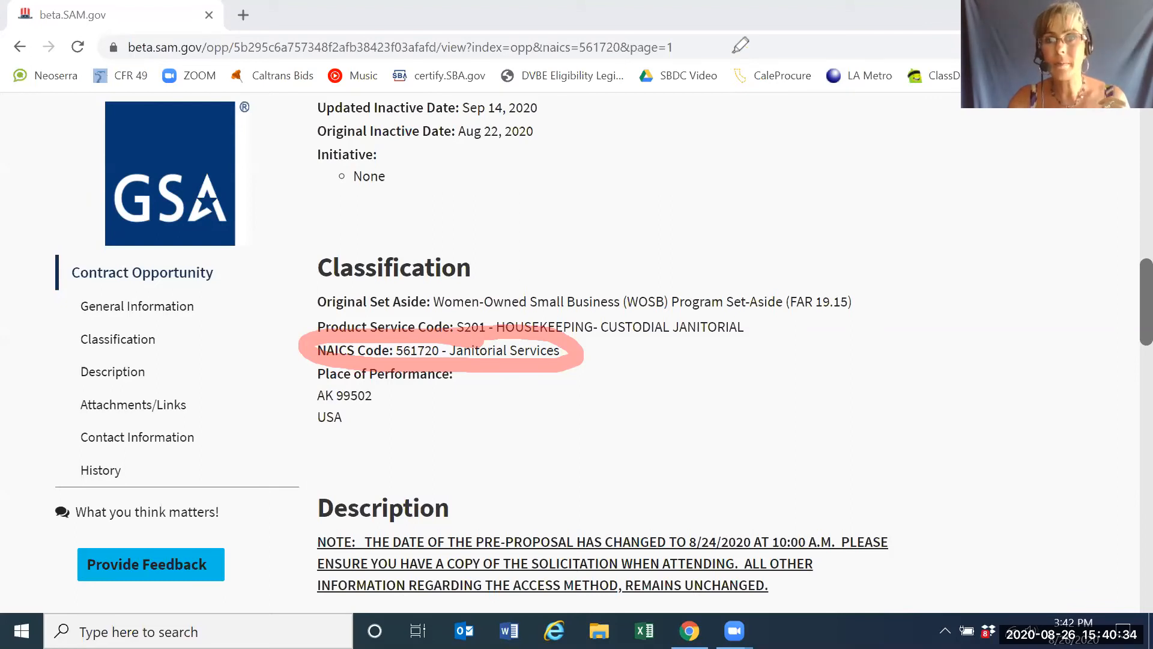
key("Escape")
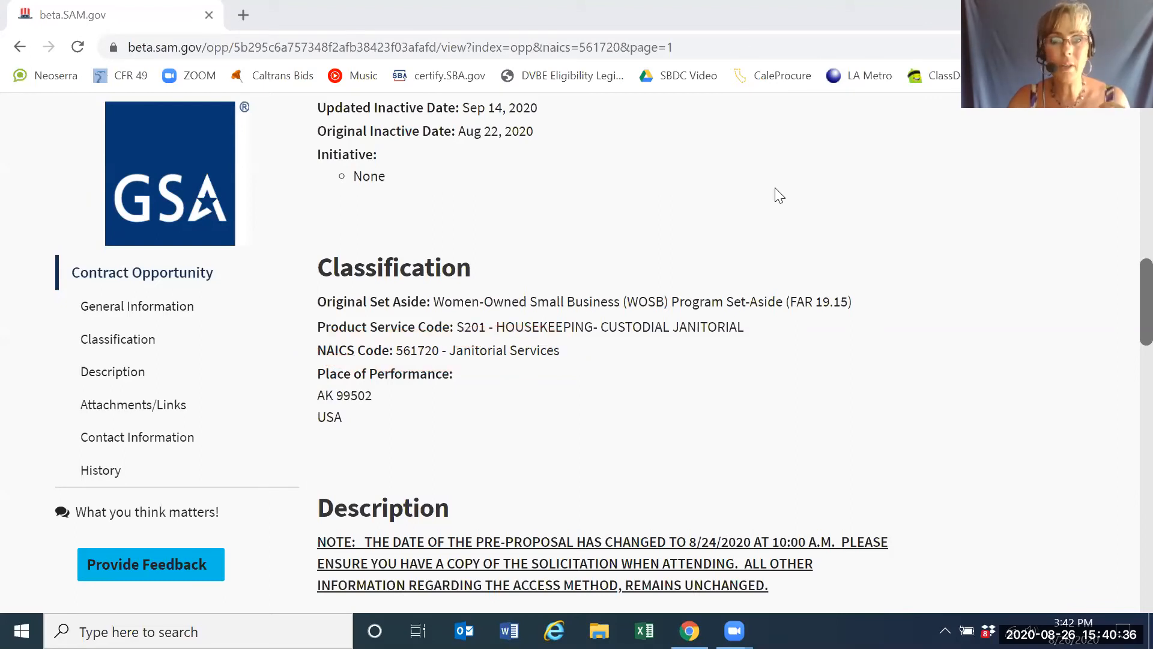
Circle the Primary Point of Contact details beyond the notice's attachments and clear the marking
scroll(774, 187, "down", 15)
scroll(779, 195, "down", 10)
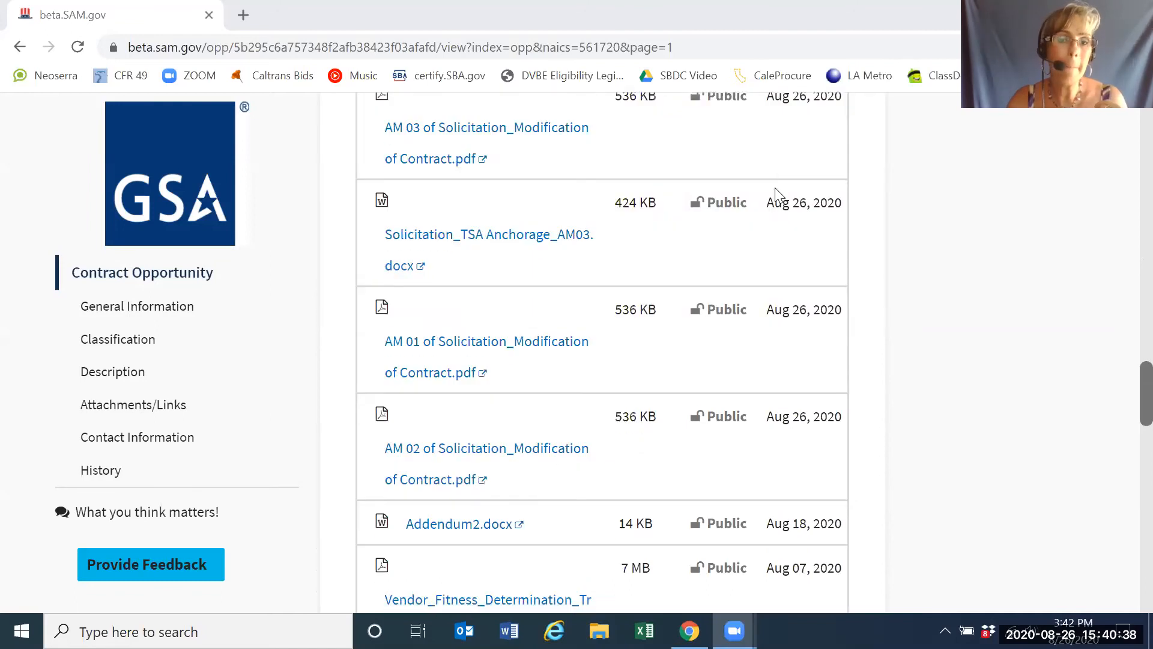
scroll(779, 196, "down", 2)
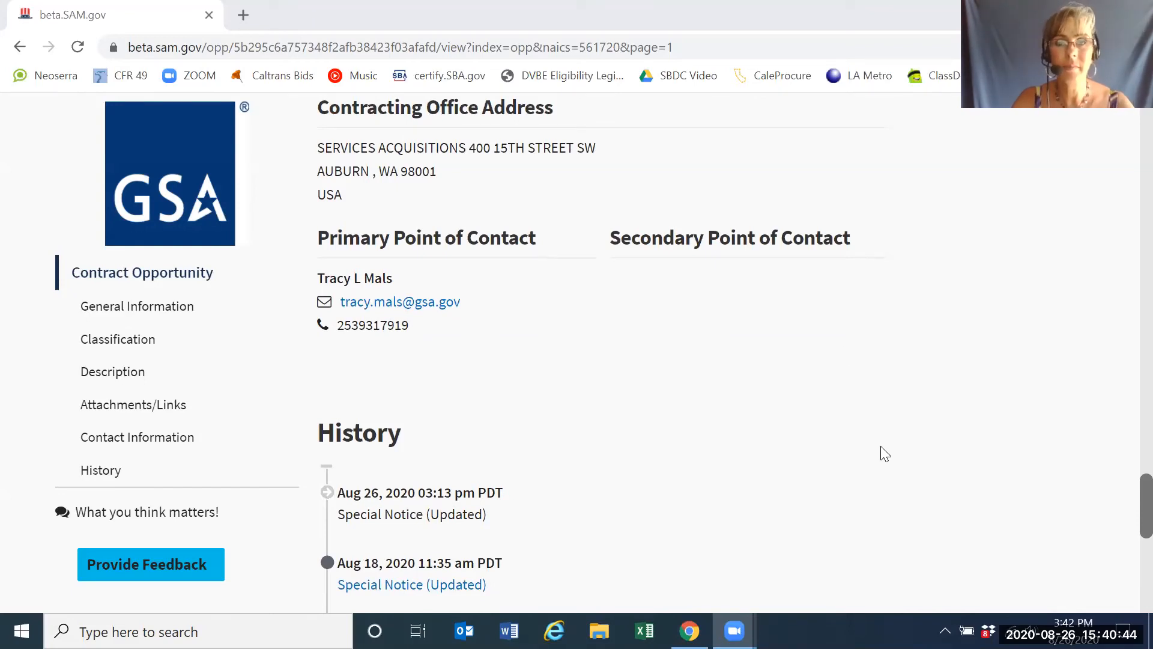
mouse_move(376, 259)
left_mouse_down()
mouse_move(292, 260)
mouse_move(502, 359)
mouse_move(532, 258)
mouse_move(260, 264)
mouse_move(249, 282)
left_mouse_up()
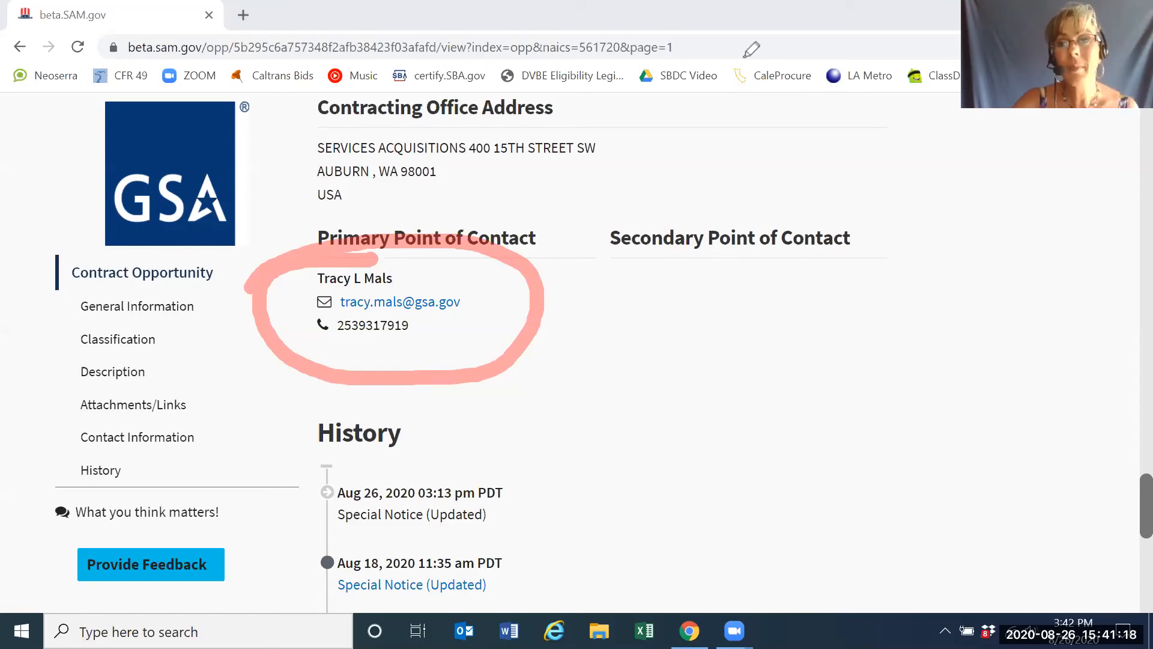
key("e")
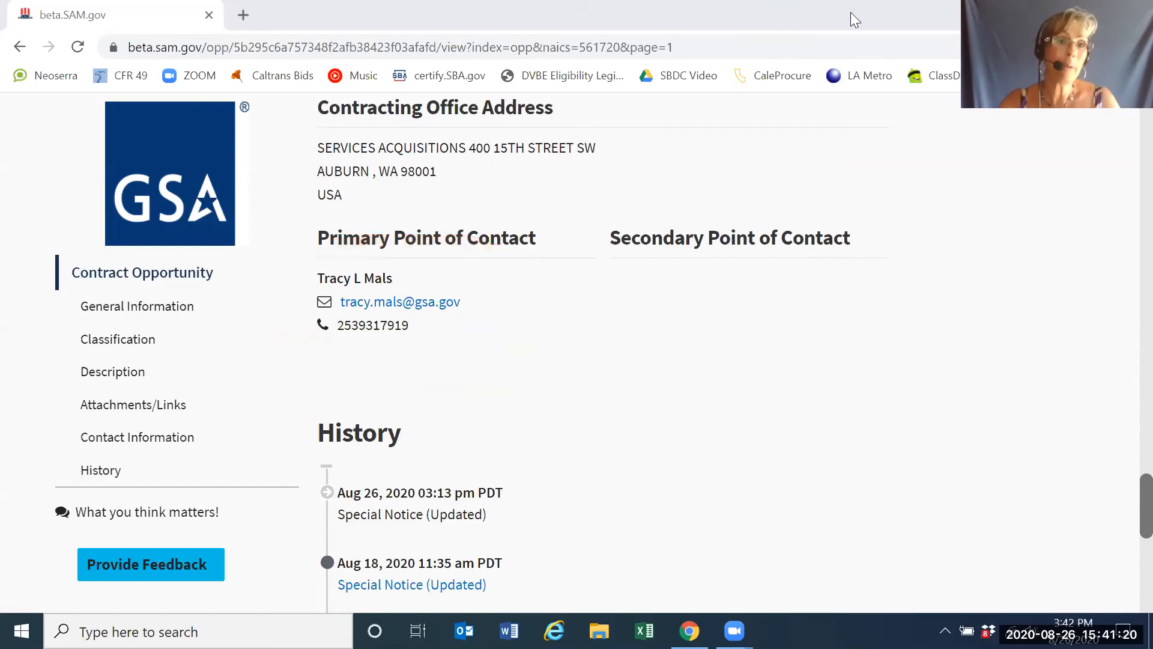